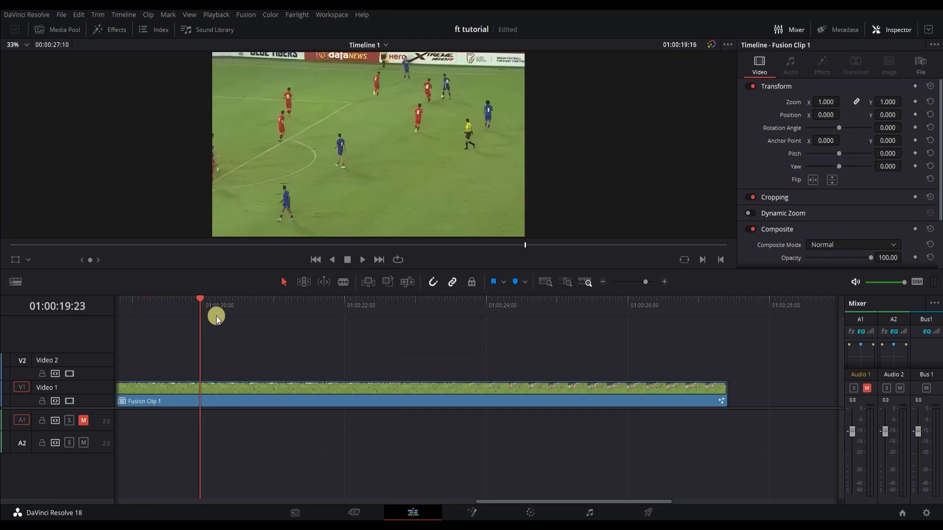
# - Open the clip in the Fusion page and add a Tracker node after MediaIn1 with the playhead at frame 0
pyautogui.click(488, 517)
pyautogui.click(66, 291)
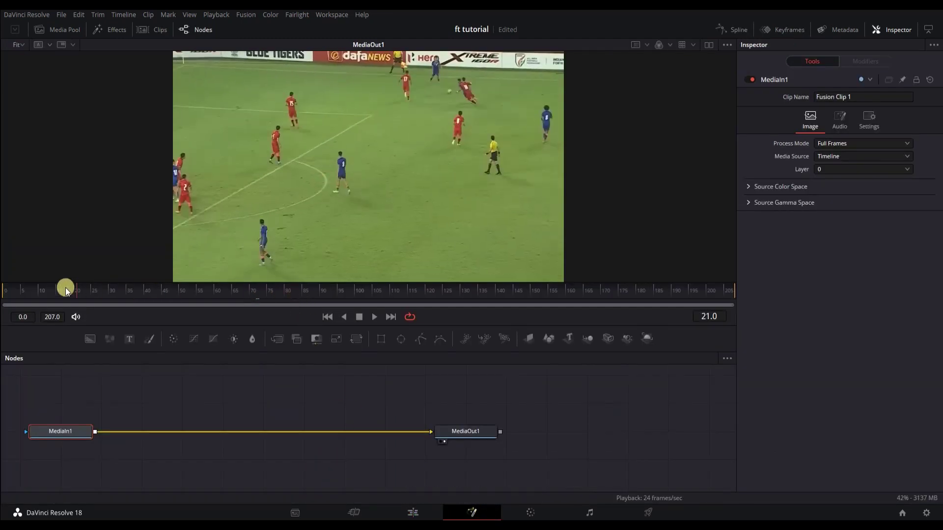
pyautogui.moveTo(66, 291); pyautogui.dragTo(3, 290)
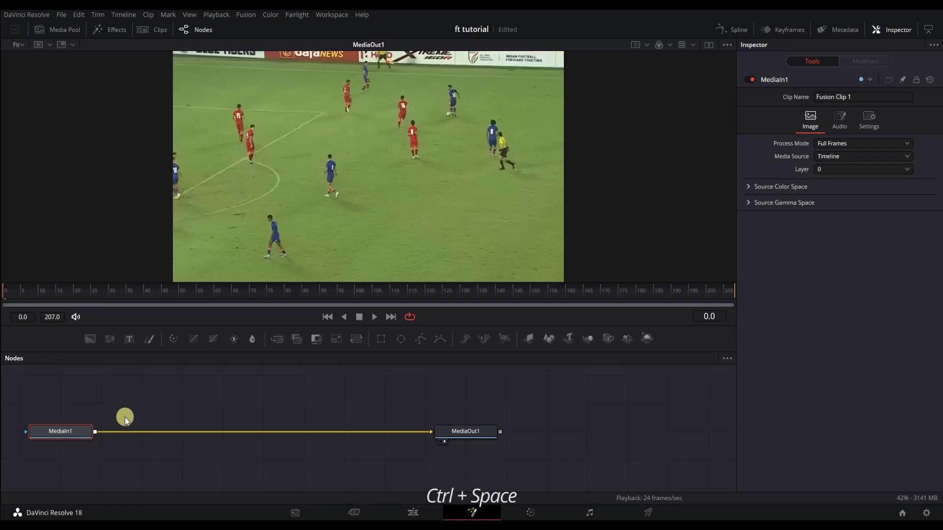
pyautogui.hotkey('ctrl', 'space')
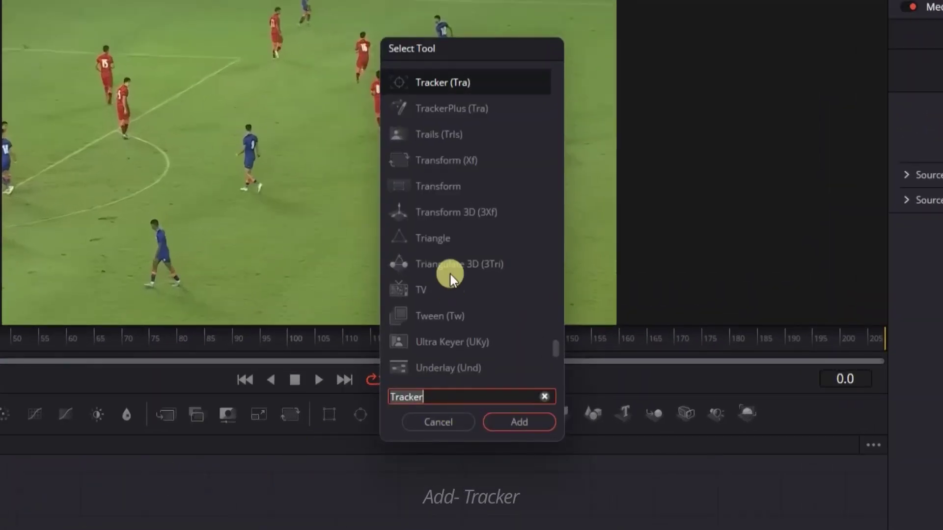
pyautogui.click(534, 433)
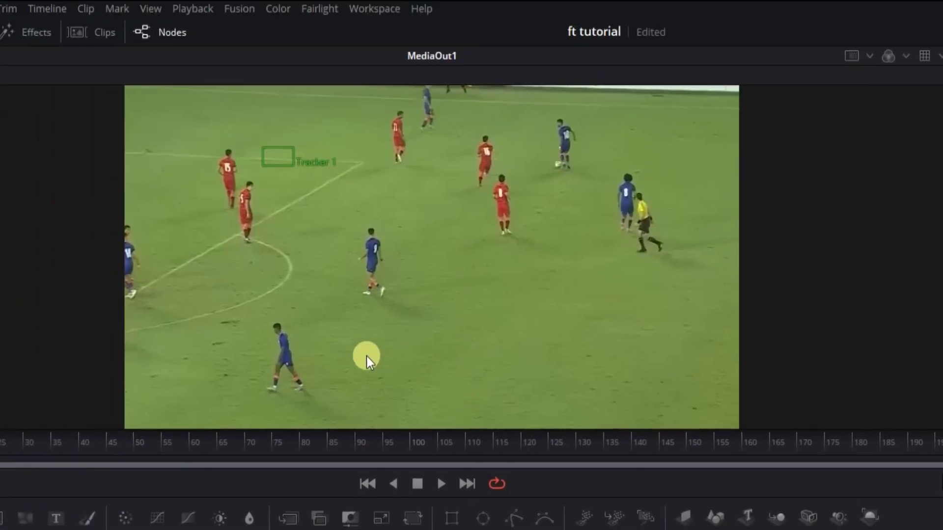
# - Place Tracker 1 on the central blue player and track forward using Adaptive Mode Every Frame and Path Center Track Center (Append)
pyautogui.moveTo(261, 153); pyautogui.dragTo(358, 243)
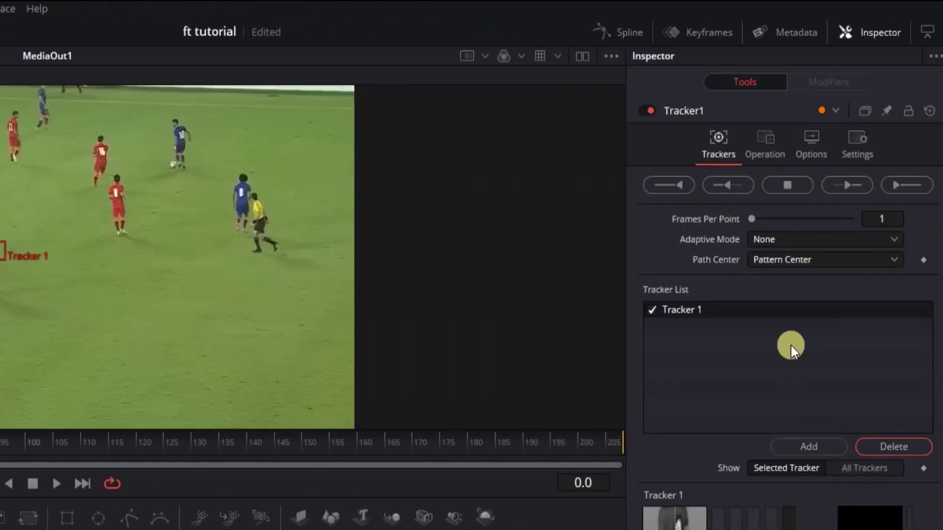
pyautogui.click(865, 184)
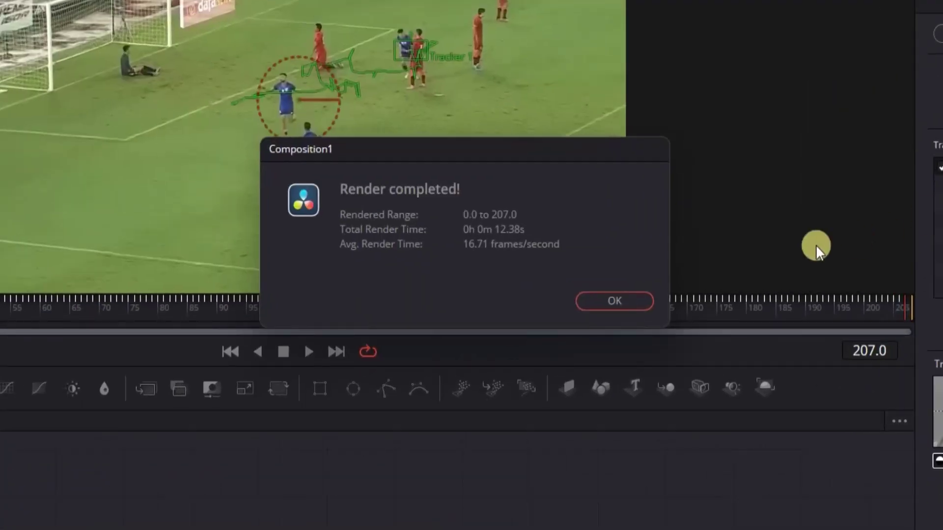
pyautogui.click(623, 293)
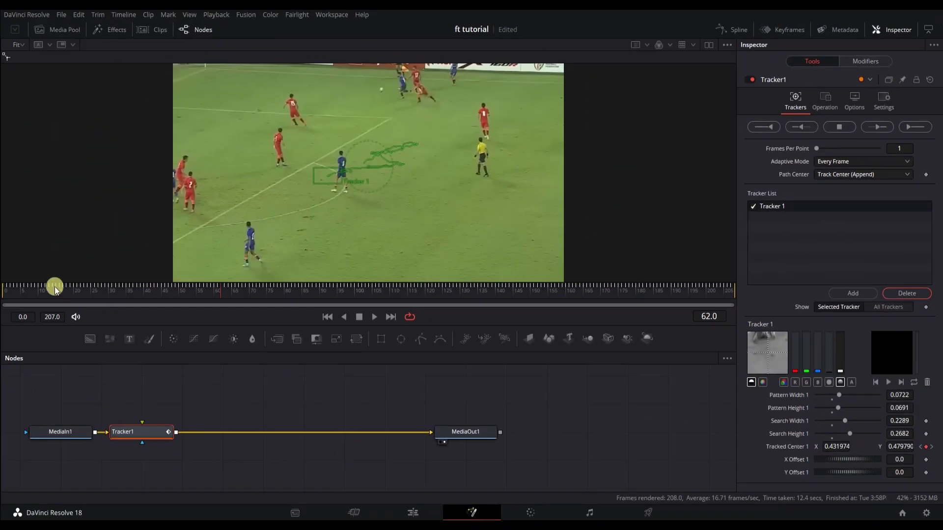
pyautogui.moveTo(52, 284); pyautogui.dragTo(712, 289)
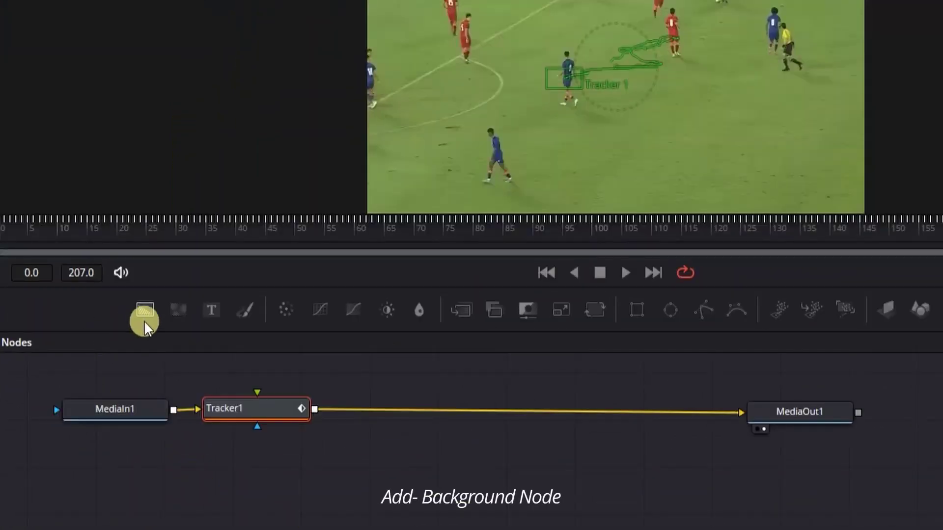
# - Add a Background node below MediaIn1 and display it in a second viewer beside MediaOut1
pyautogui.moveTo(145, 318); pyautogui.dragTo(106, 528)
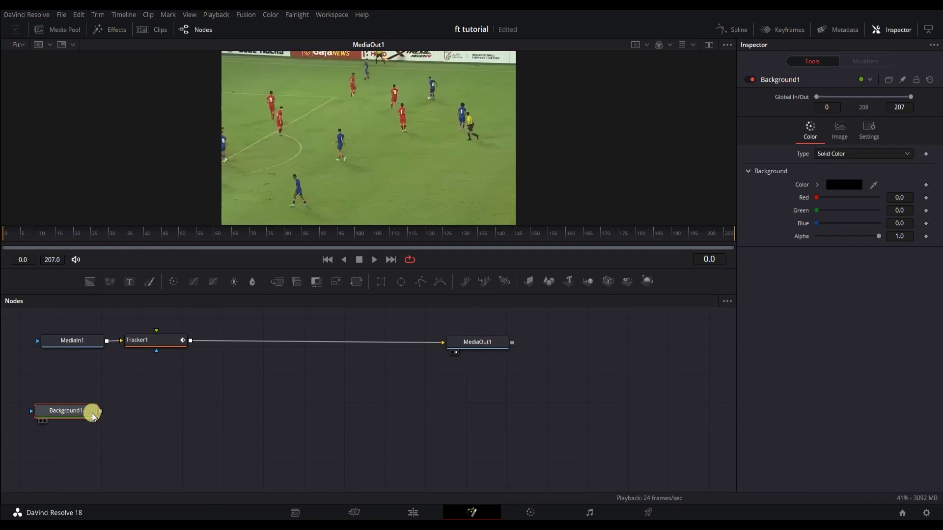
pyautogui.click(707, 46)
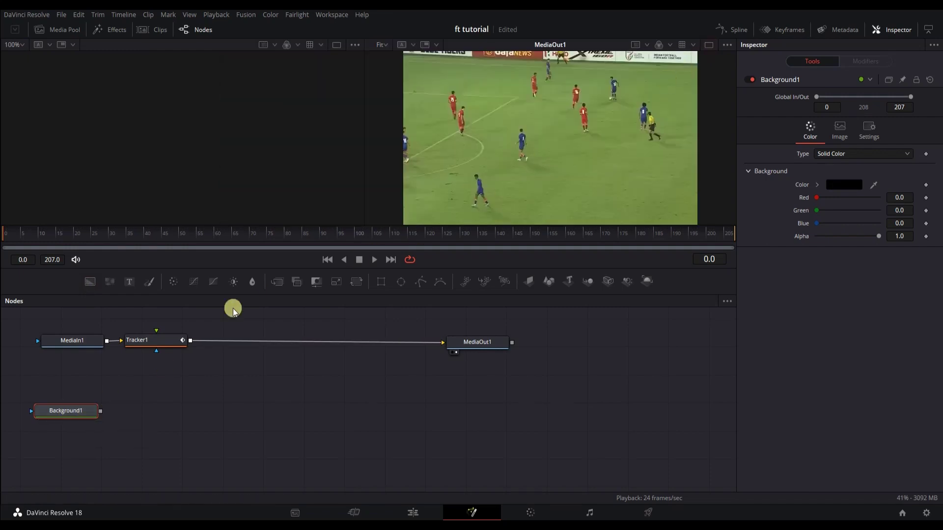
pyautogui.moveTo(79, 400); pyautogui.dragTo(120, 160)
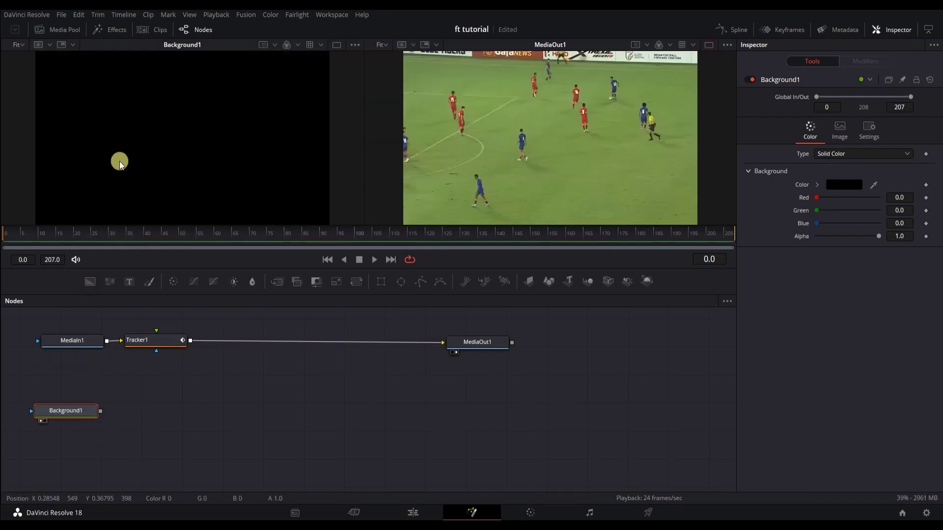
# - Set the Background1 color to white (#ffffff)
pyautogui.click(851, 186)
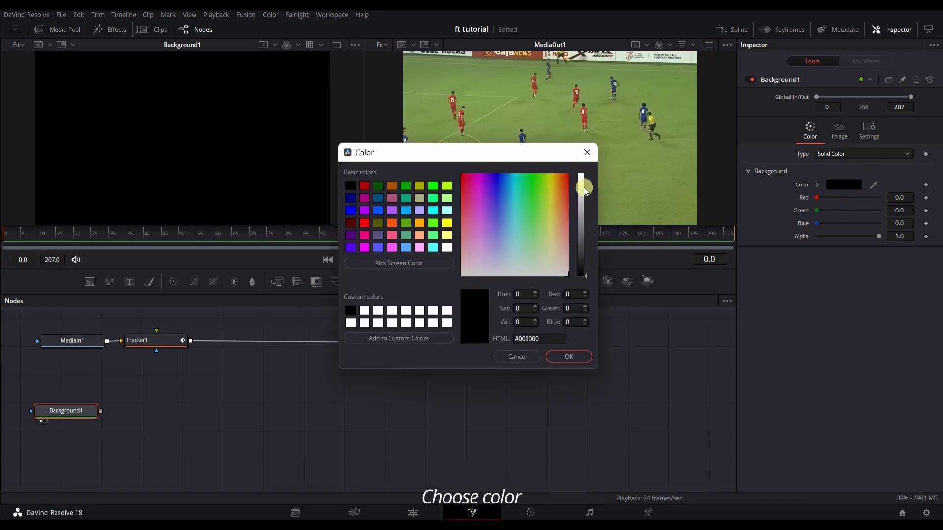
pyautogui.moveTo(585, 191); pyautogui.dragTo(570, 139)
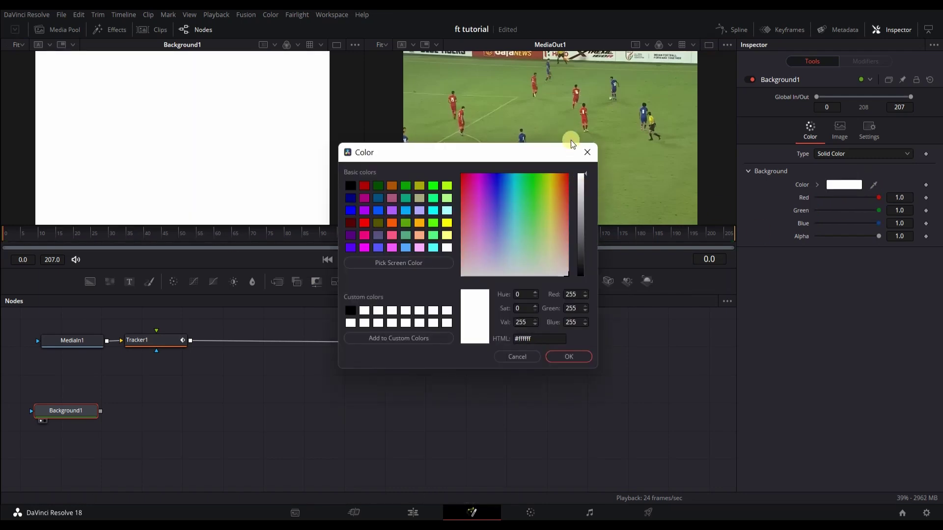
pyautogui.click(569, 356)
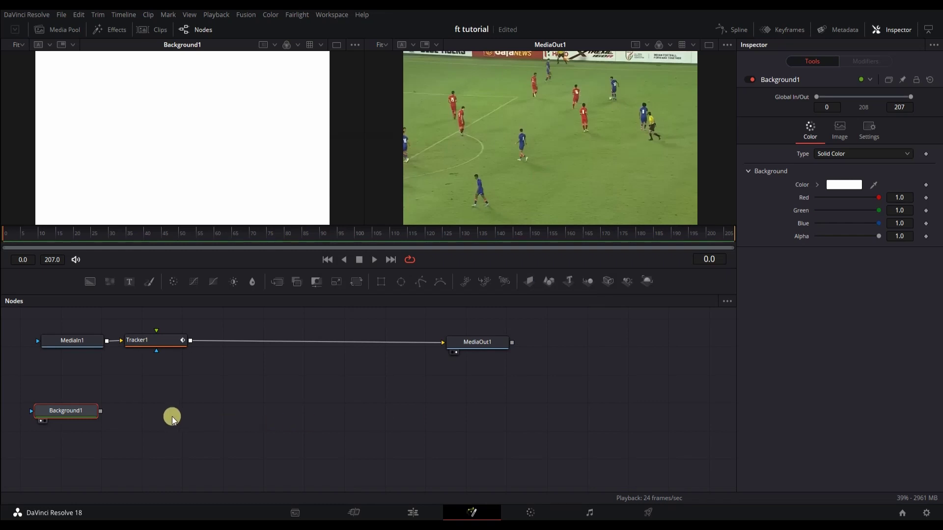
# - Mask Background1 with a Rectangle shaped into a vertical strip about 0.063 wide and 1.14 high, with soft edge 0.0094
pyautogui.click(383, 284)
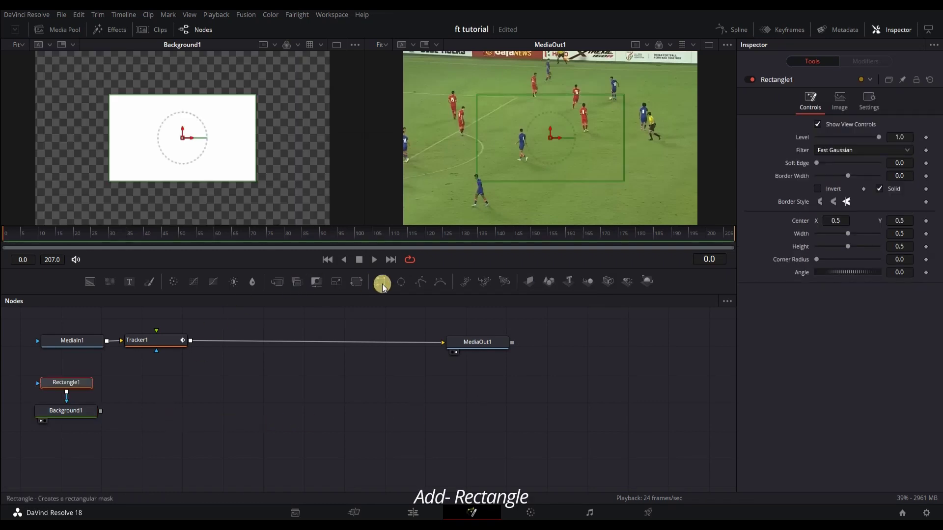
pyautogui.moveTo(257, 144); pyautogui.dragTo(187, 237)
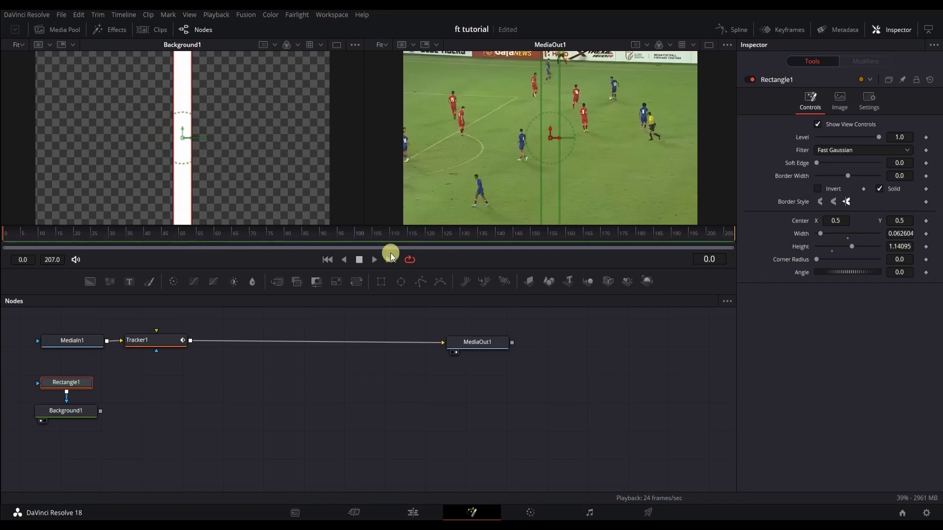
pyautogui.moveTo(821, 166); pyautogui.dragTo(821, 165)
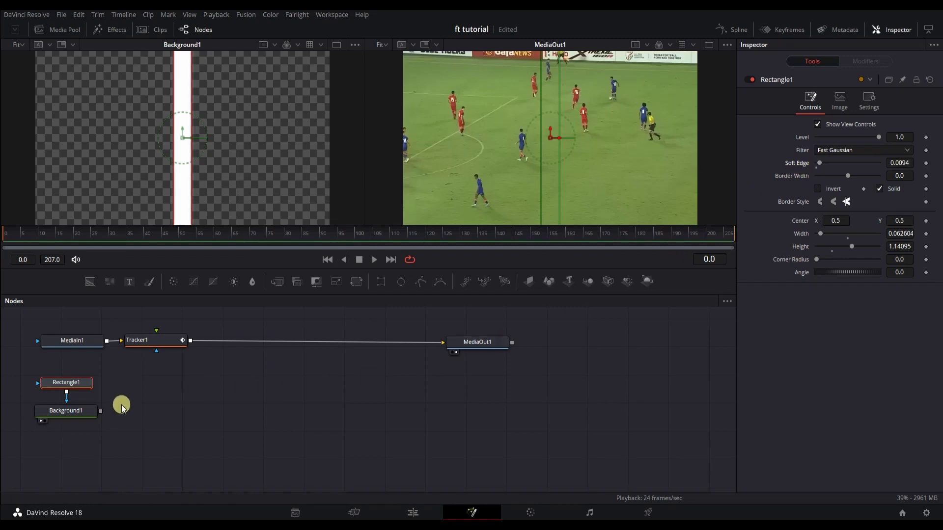
# - Connect Background1 to Tracker1 as its foreground and set the tracker's operation to Match Move
pyautogui.moveTo(100, 411); pyautogui.dragTo(157, 331)
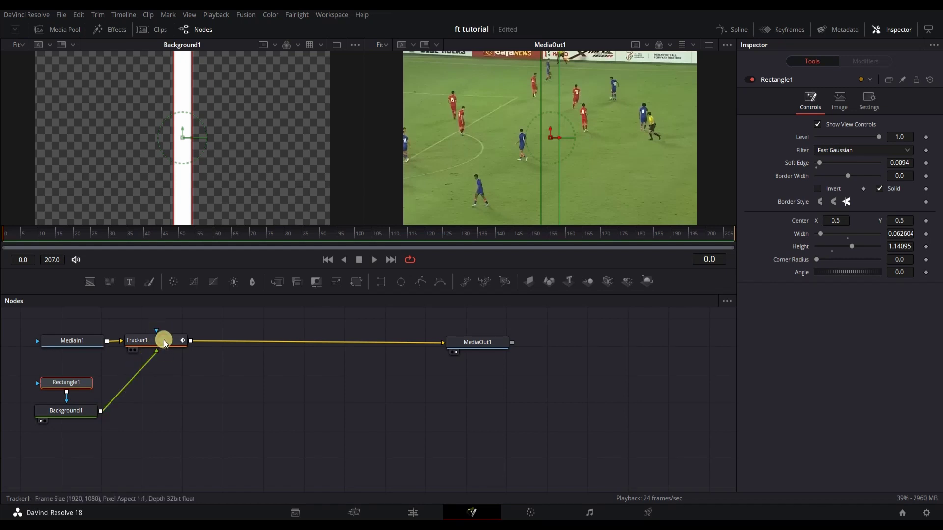
pyautogui.click(164, 340)
pyautogui.click(829, 109)
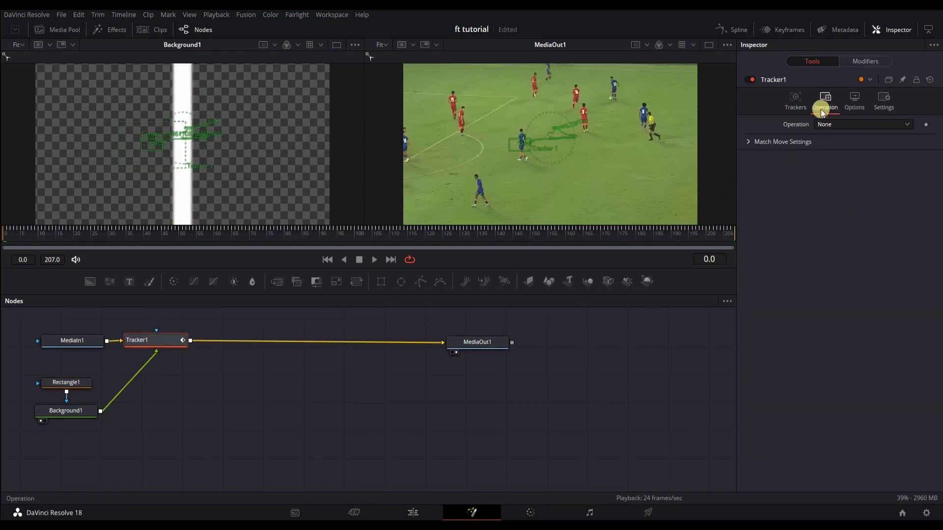
pyautogui.click(821, 126)
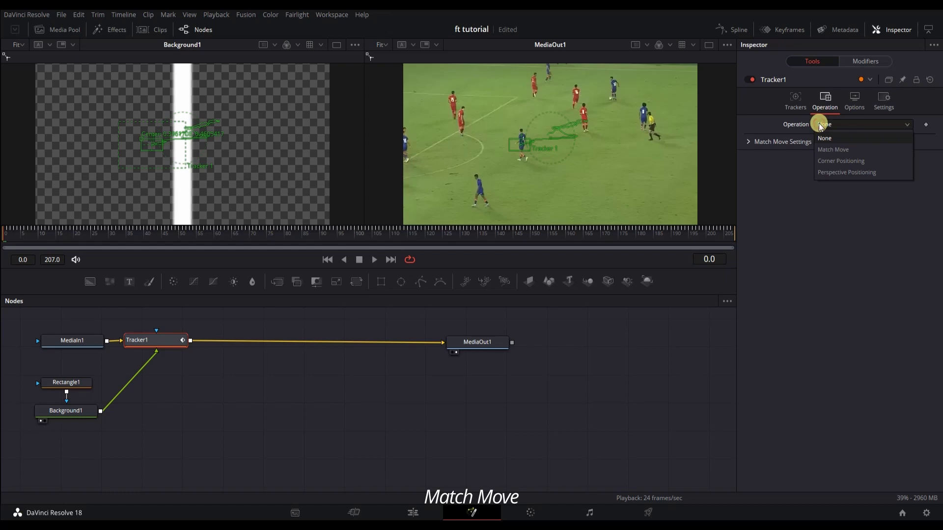
pyautogui.click(831, 149)
# - Set Tracker1's apply mode to Overlay
pyautogui.click(825, 150)
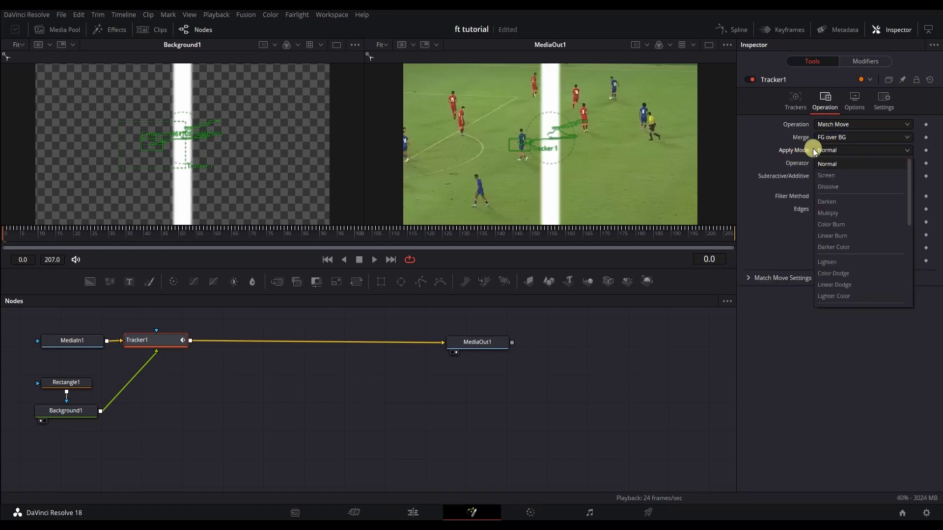
pyautogui.click(813, 151)
pyautogui.click(825, 151)
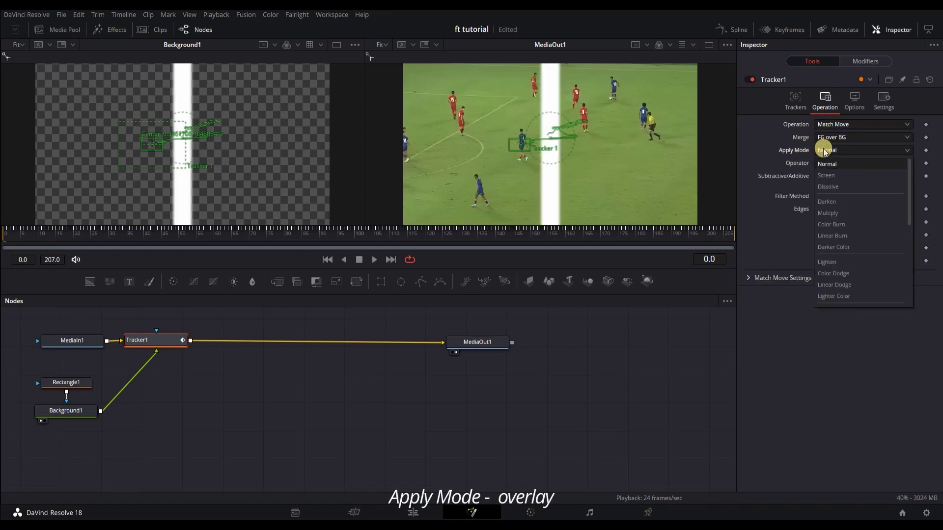
pyautogui.scroll(-3, 831, 201)
pyautogui.click(834, 193)
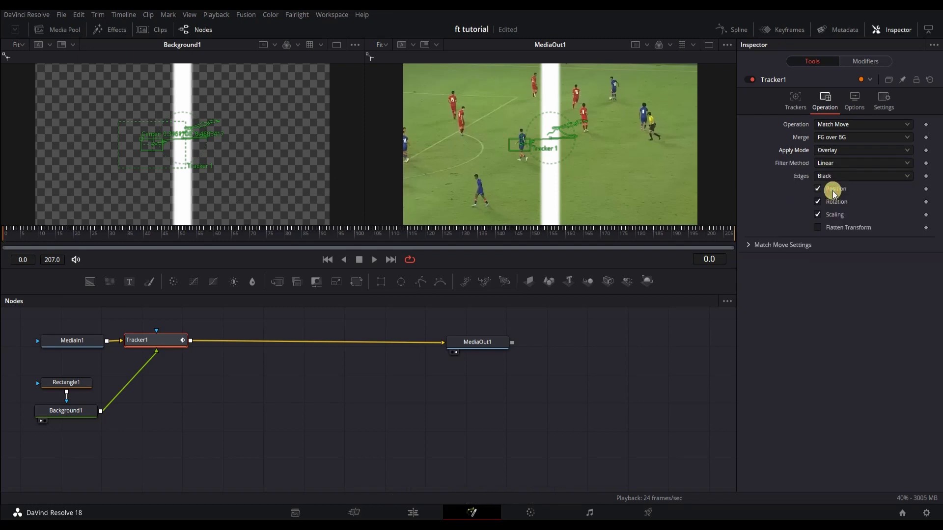
# - Lower Tracker1's blend to 0.583 so the light beam is more transparent
pyautogui.click(854, 100)
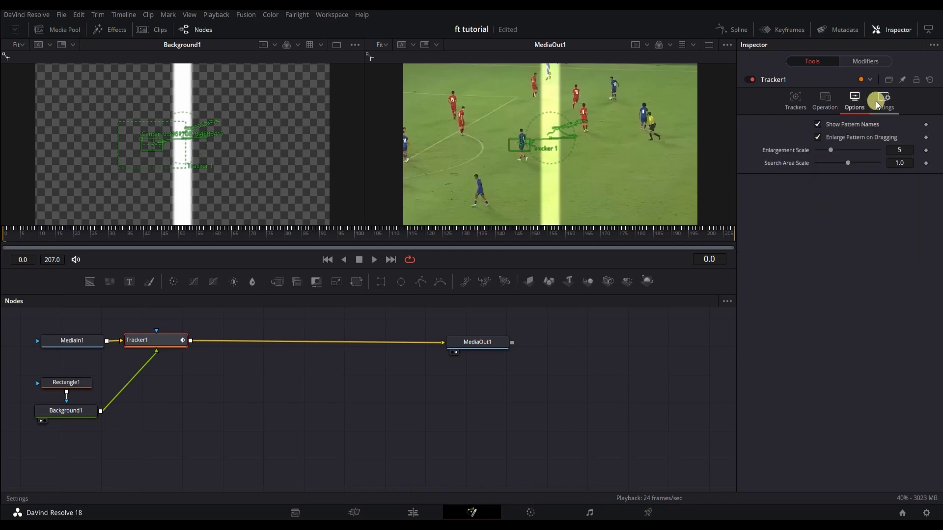
pyautogui.click(884, 100)
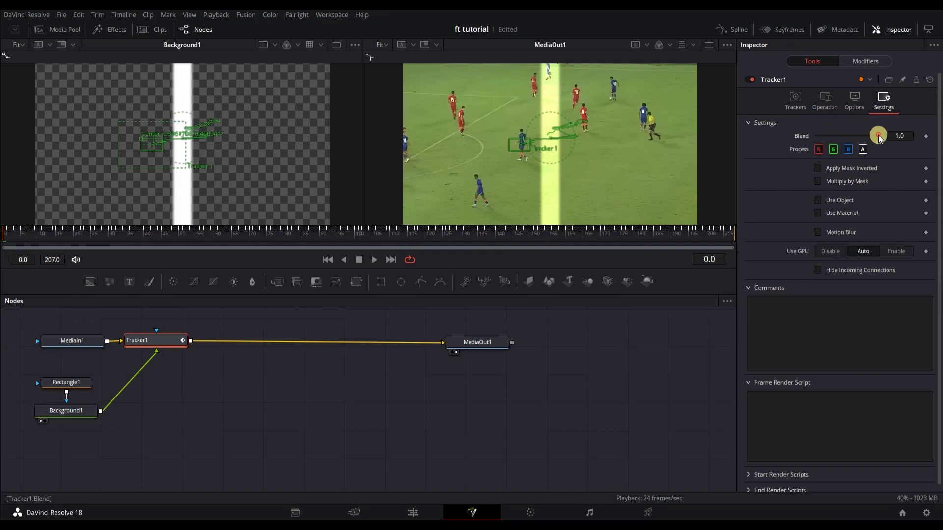
pyautogui.moveTo(878, 137); pyautogui.dragTo(851, 139)
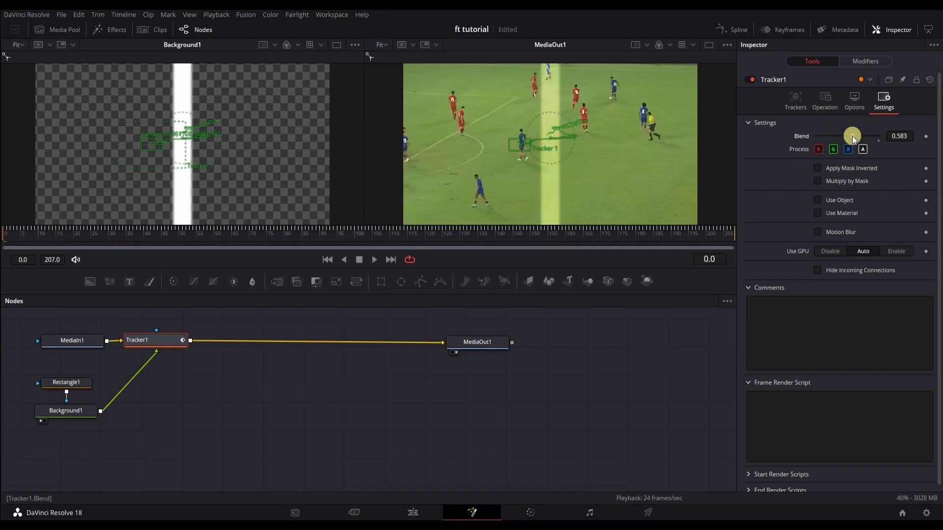
pyautogui.click(798, 103)
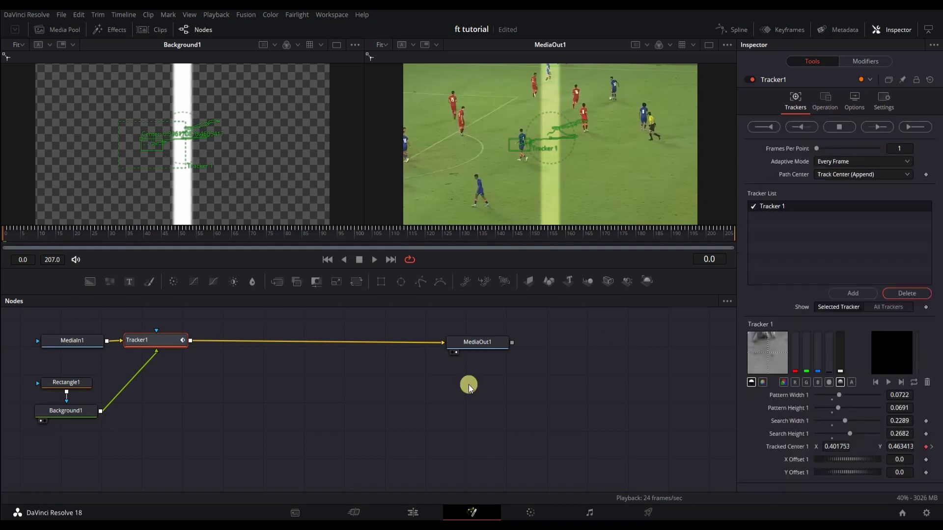
# - Increase the Rectangle1 mask's soft edge to 0.0299
pyautogui.click(86, 384)
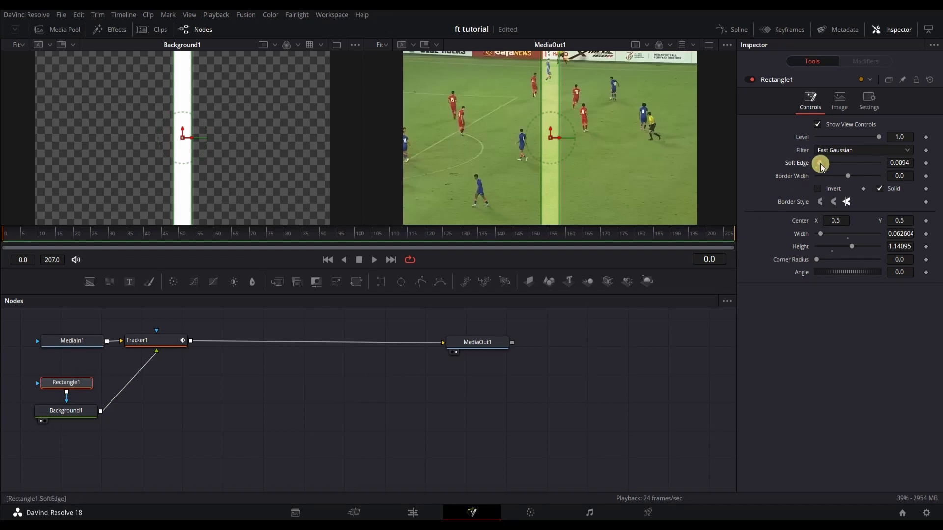
pyautogui.moveTo(821, 166); pyautogui.dragTo(828, 166)
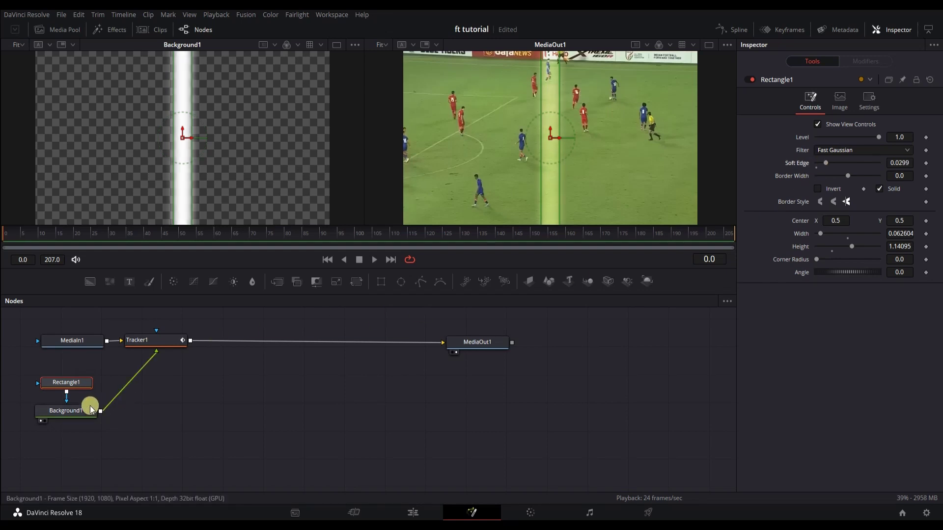
# - Insert a Transform node after Background1 and move the beam onto the tracked blue player, centered at about X 0.41, Y 0.81
pyautogui.click(69, 415)
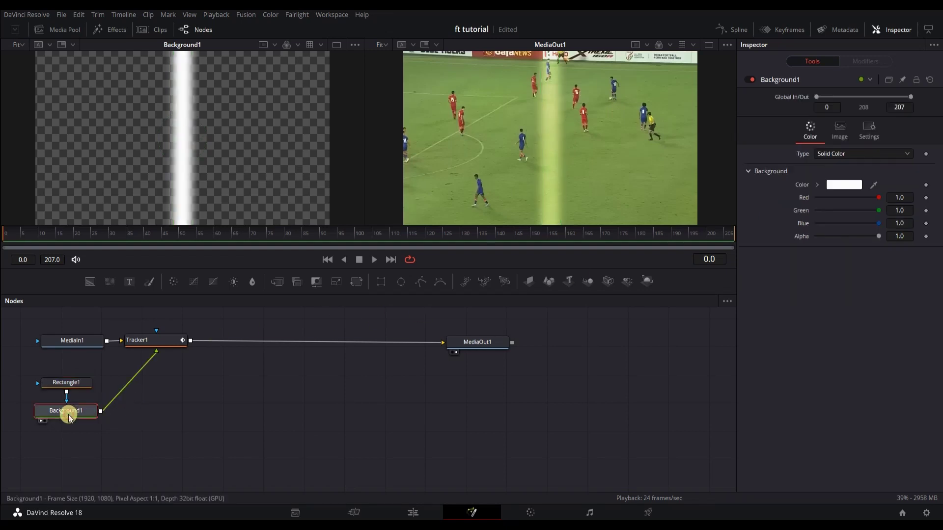
pyautogui.click(355, 282)
pyautogui.moveTo(150, 415); pyautogui.dragTo(156, 414)
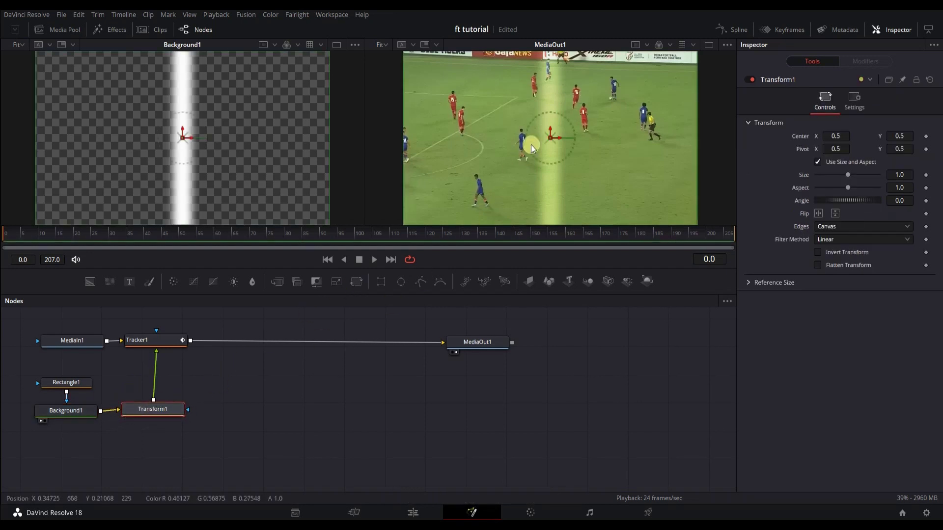
pyautogui.moveTo(550, 140); pyautogui.dragTo(524, 85)
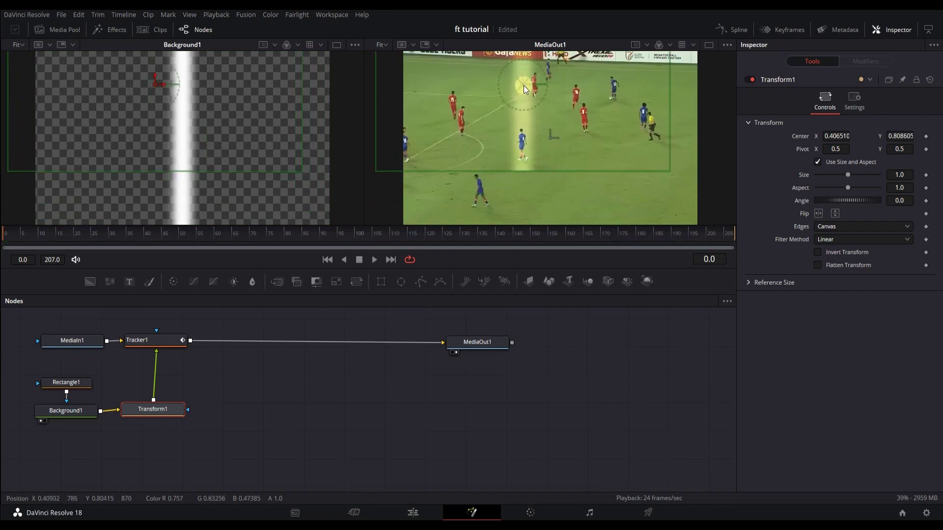
# - Set Rectangle1's center Y to 0.621 so the beam's soft lower end sits at the player's feet
pyautogui.click(81, 385)
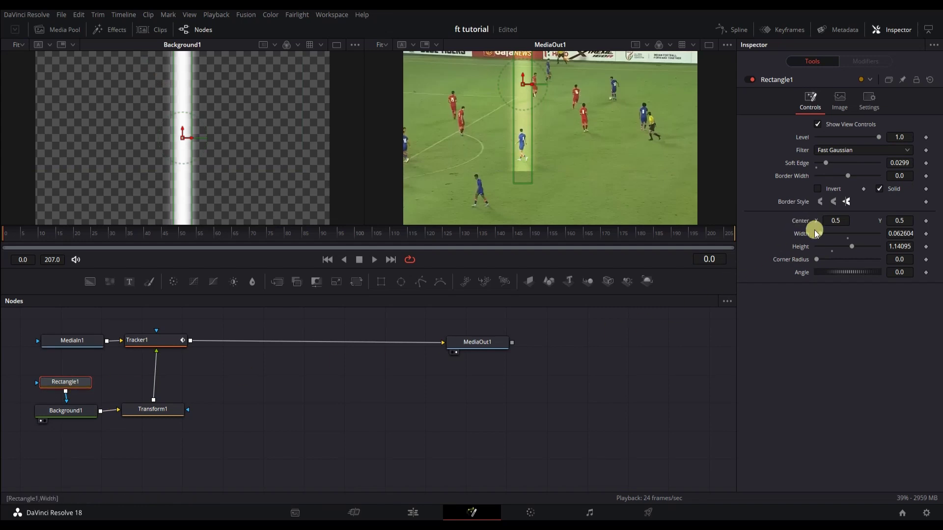
pyautogui.moveTo(900, 220); pyautogui.dragTo(928, 234)
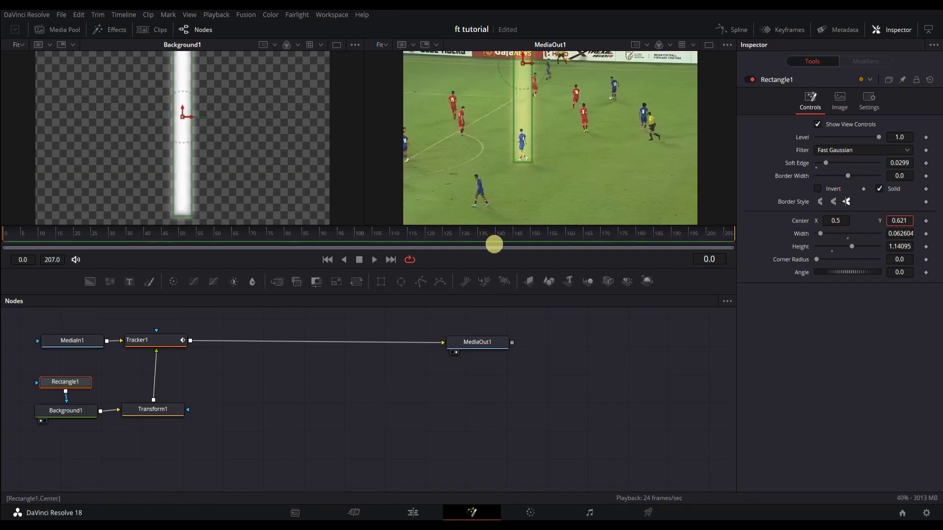
pyautogui.click(896, 219)
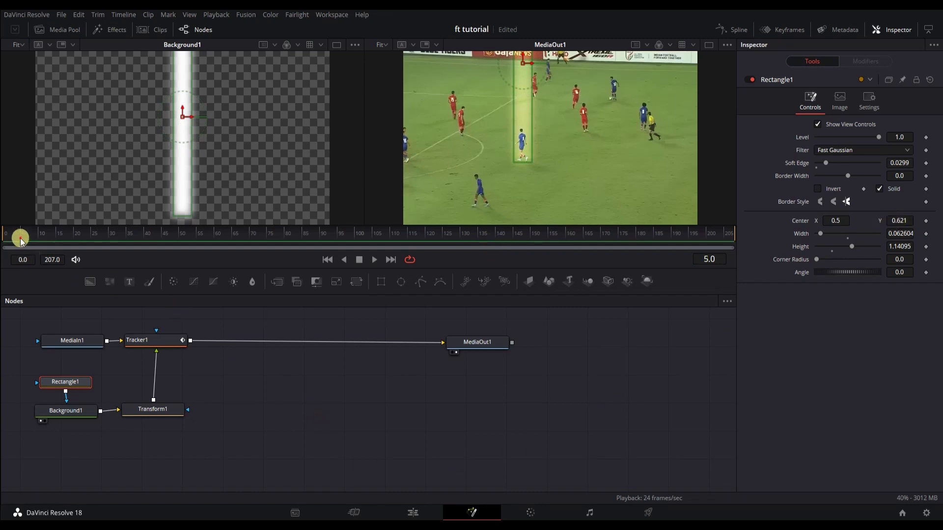
# - Play the clip to check how the light beam follows the player, and return to the first frame
pyautogui.press('space')
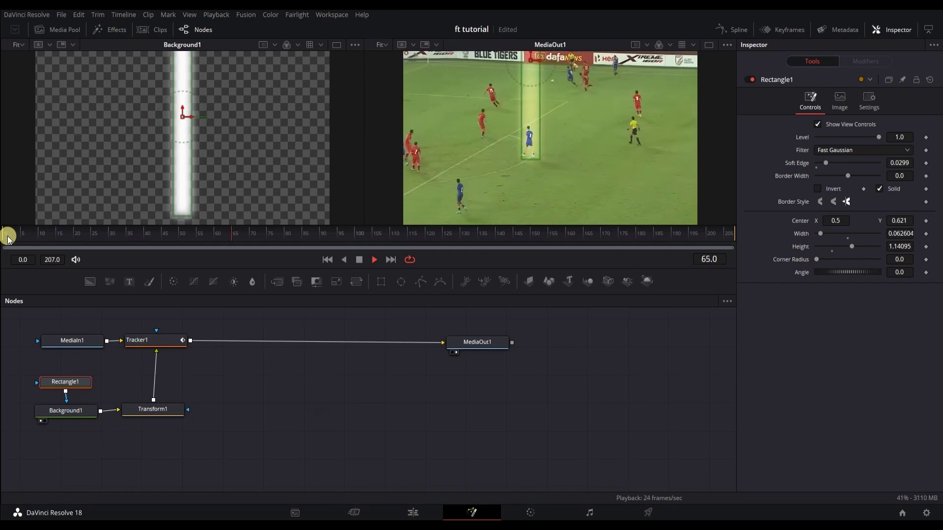
pyautogui.press('space')
pyautogui.click(5, 234)
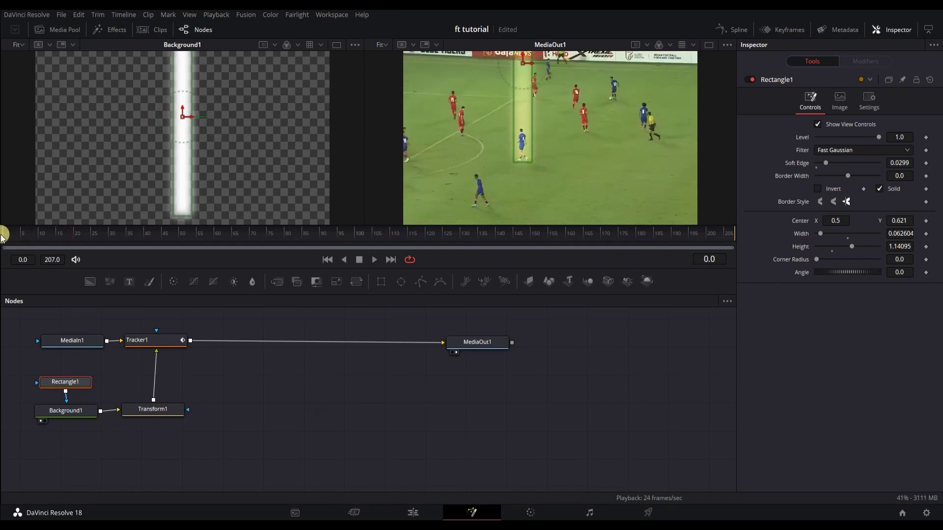
# - Add a second Background node below Background1, show it in the left viewer and set its color to white
pyautogui.moveTo(91, 283); pyautogui.dragTo(149, 138)
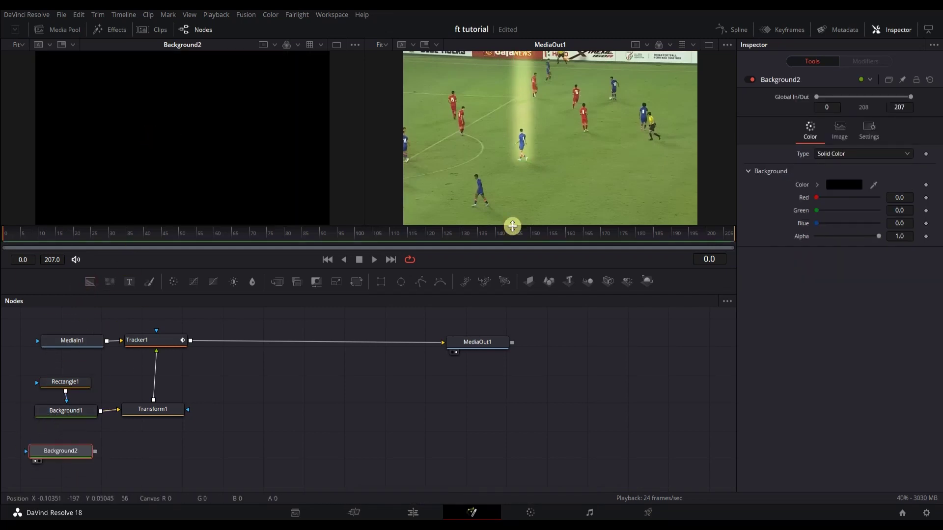
pyautogui.click(841, 185)
pyautogui.click(586, 178)
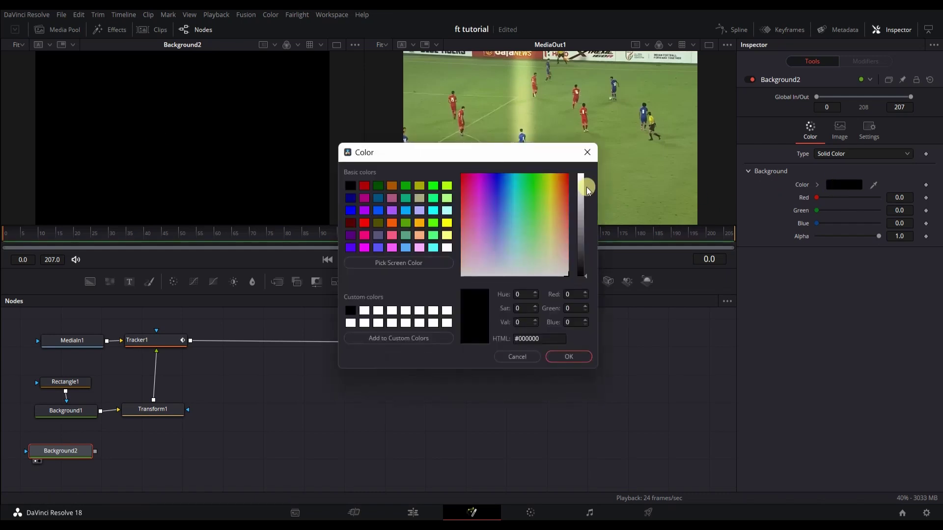
pyautogui.click(479, 275)
pyautogui.click(570, 357)
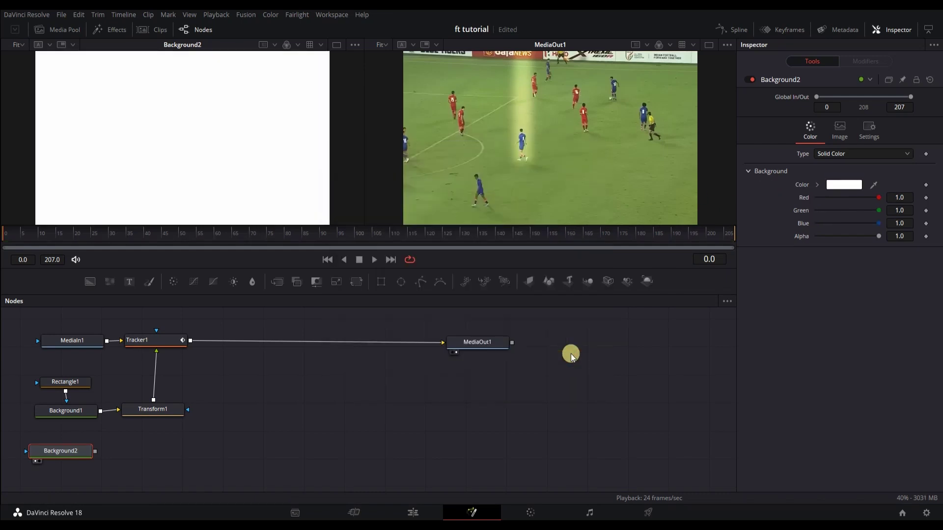
# - Mask Background2 with a non-solid Ellipse, border width 0.032, scaled down to about 0.26 in width and height to form a ring
pyautogui.click(401, 281)
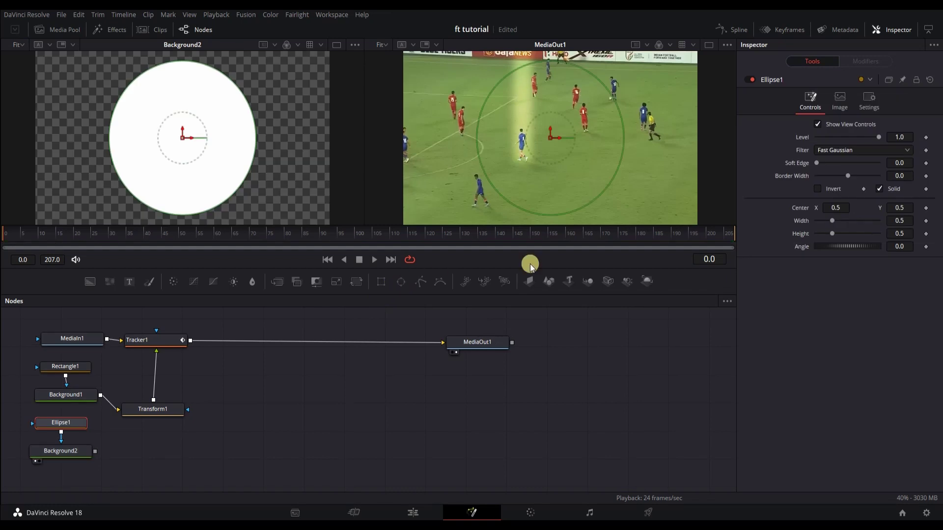
pyautogui.click(878, 189)
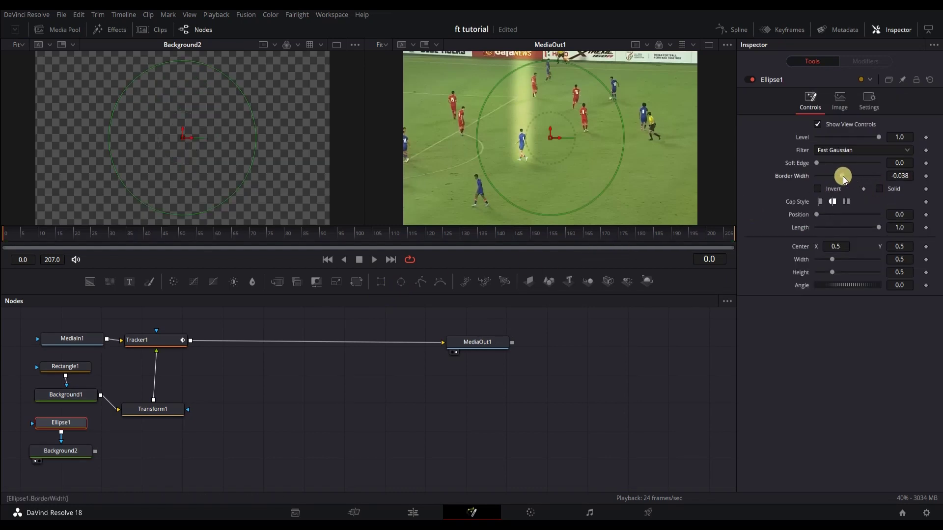
pyautogui.moveTo(843, 178); pyautogui.dragTo(853, 179)
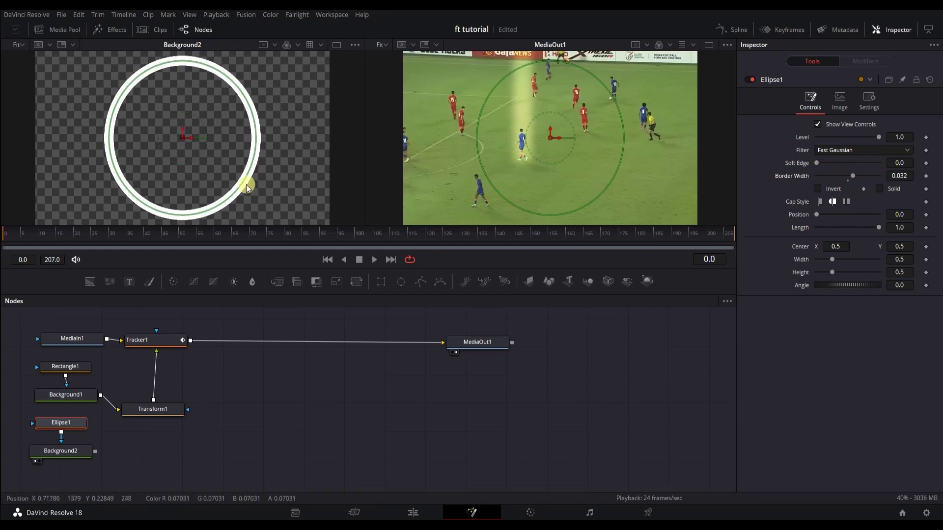
pyautogui.moveTo(246, 187); pyautogui.dragTo(212, 168)
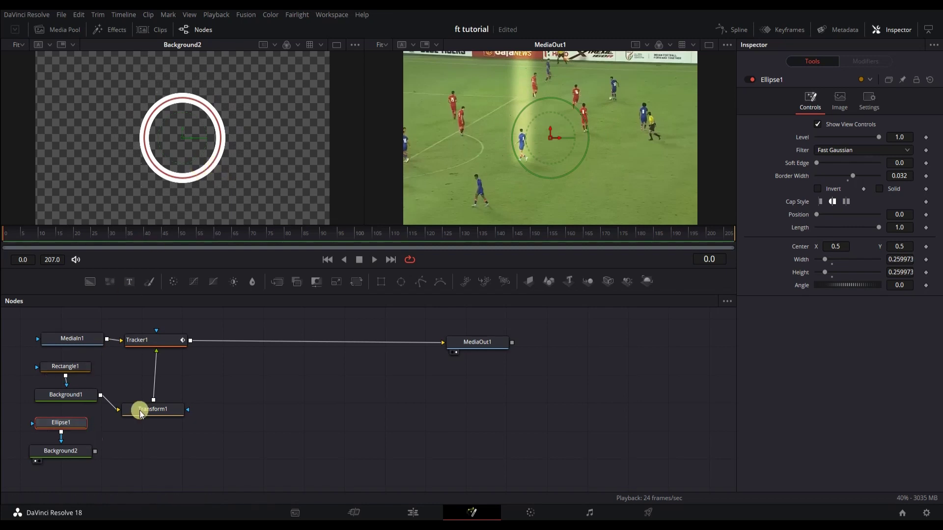
# - Paste a copy of Tracker1 between Tracker1 and MediaOut1, and connect Background2's output to it as foreground
pyautogui.click(169, 341)
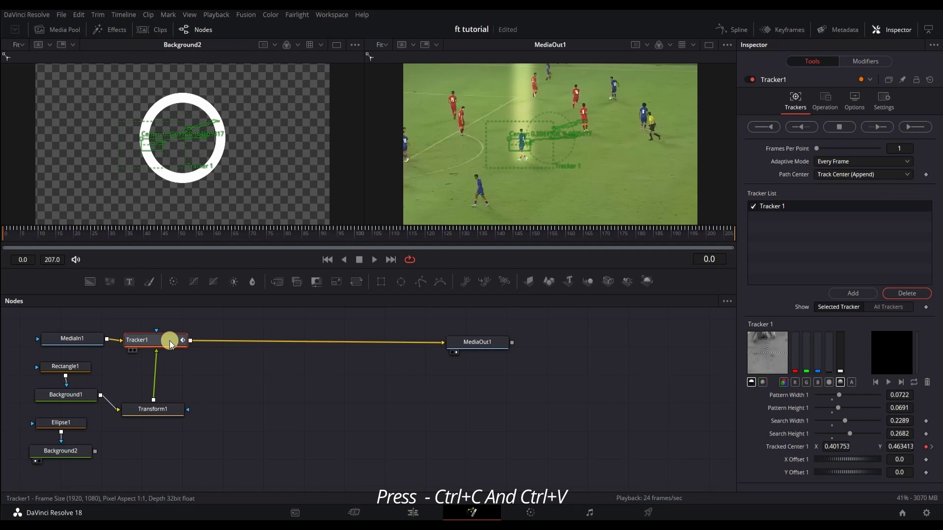
pyautogui.hotkey('ctrl', 'c')
pyautogui.hotkey('ctrl', 'v')
pyautogui.moveTo(204, 341); pyautogui.dragTo(272, 341)
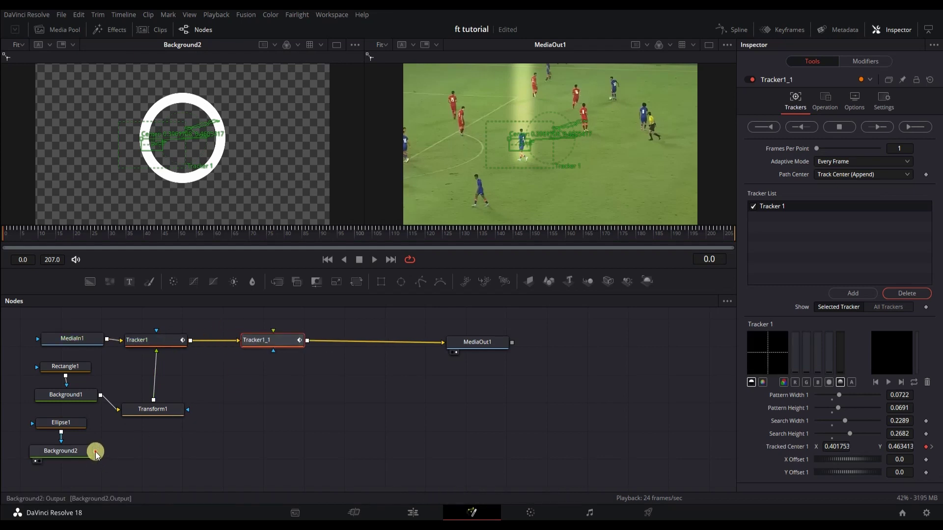
pyautogui.moveTo(95, 453); pyautogui.dragTo(274, 333)
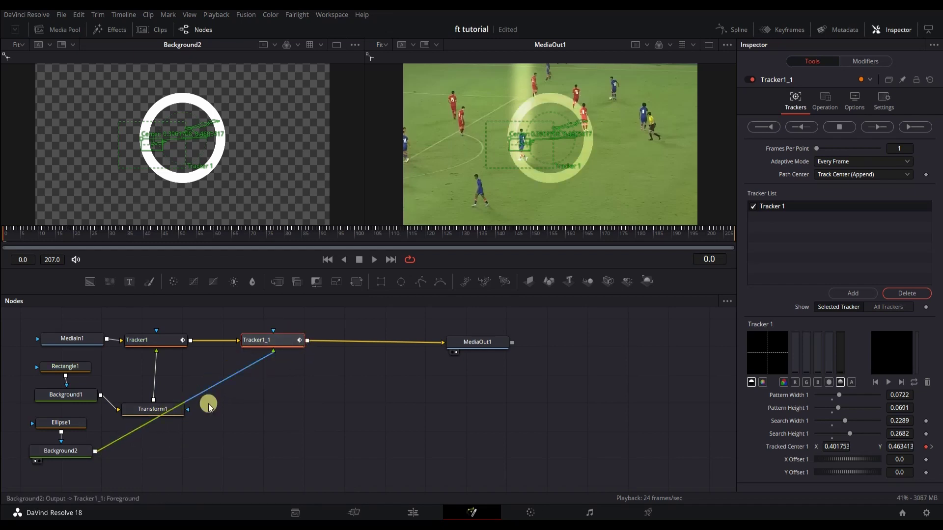
# - Insert a Transform node after Background2 and move the ring onto the tracked player, centered at about X 0.40, Y 0.38
pyautogui.click(64, 453)
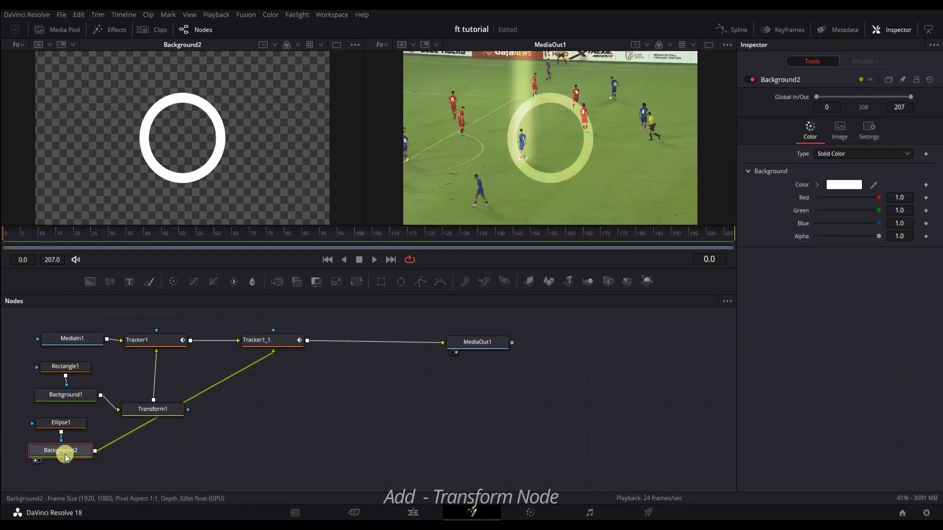
pyautogui.click(361, 281)
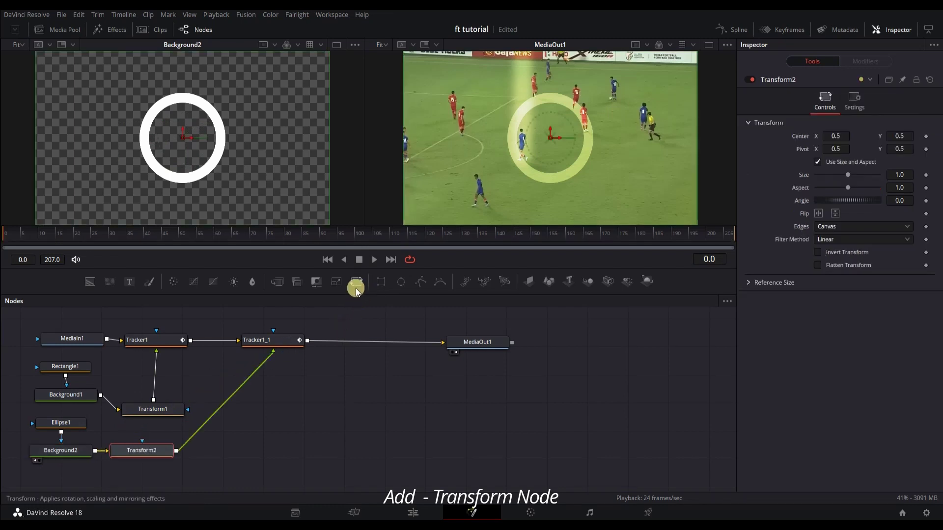
pyautogui.moveTo(158, 442); pyautogui.dragTo(273, 457)
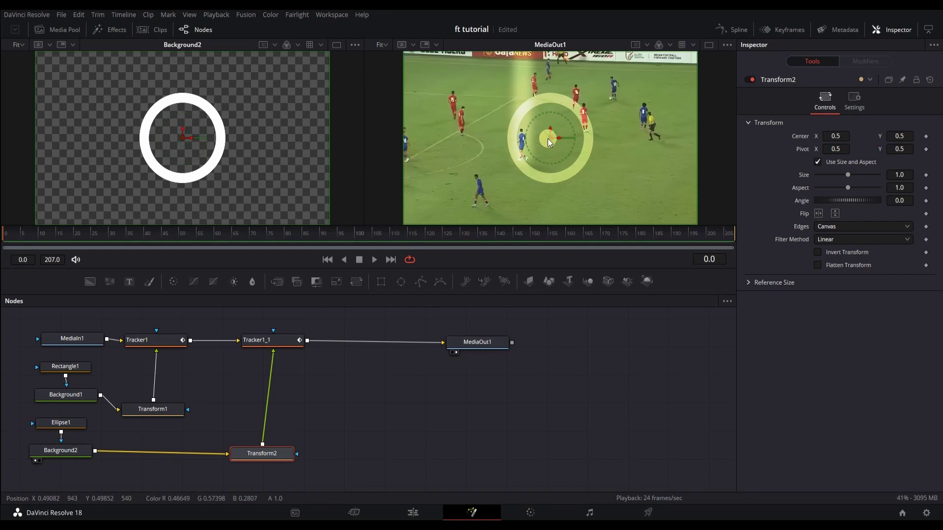
pyautogui.moveTo(550, 138); pyautogui.dragTo(522, 162)
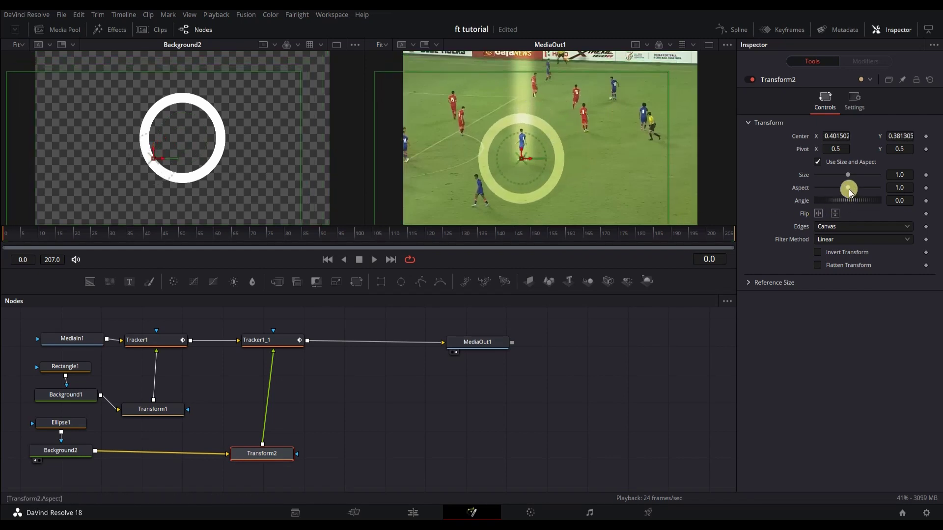
# - Flatten the ring under the player's feet with Transform2 aspect 0.227, size 0.45 and center Y 0.354306
pyautogui.moveTo(849, 190); pyautogui.dragTo(830, 179)
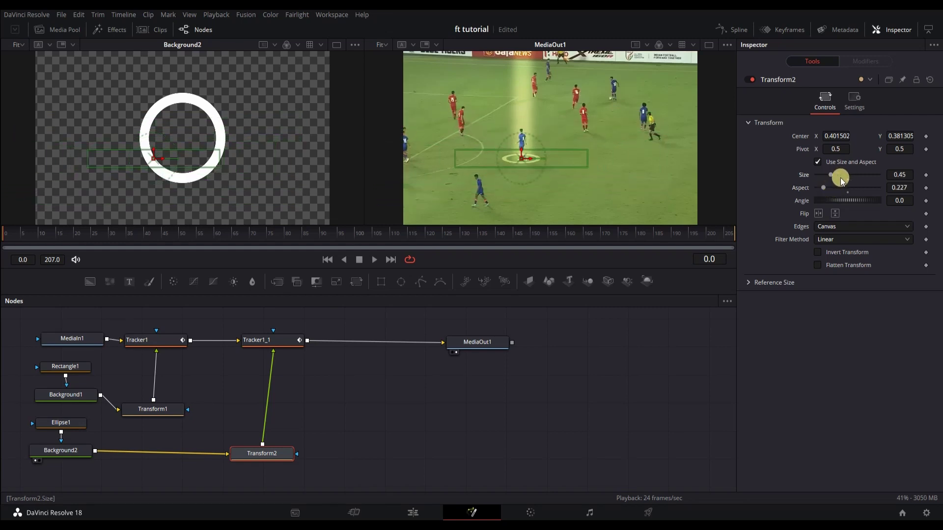
pyautogui.moveTo(897, 136); pyautogui.dragTo(882, 142)
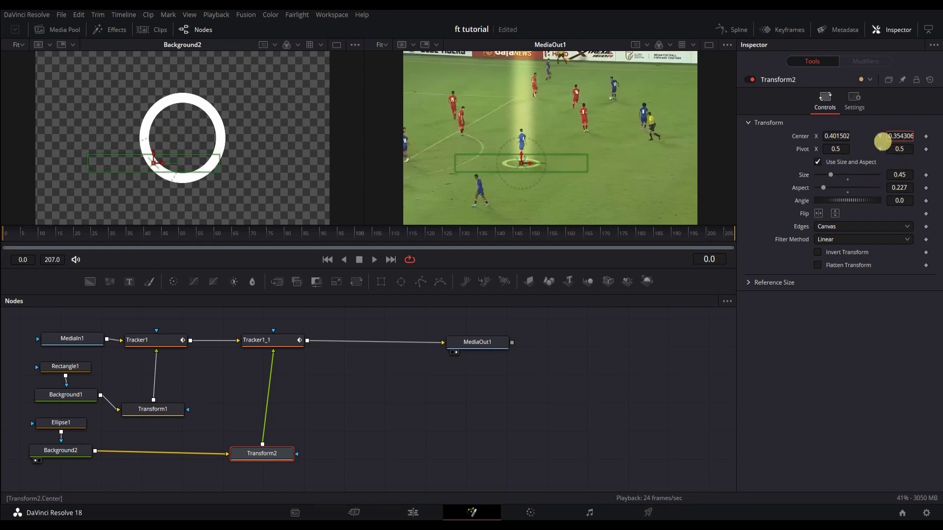
pyautogui.click(453, 457)
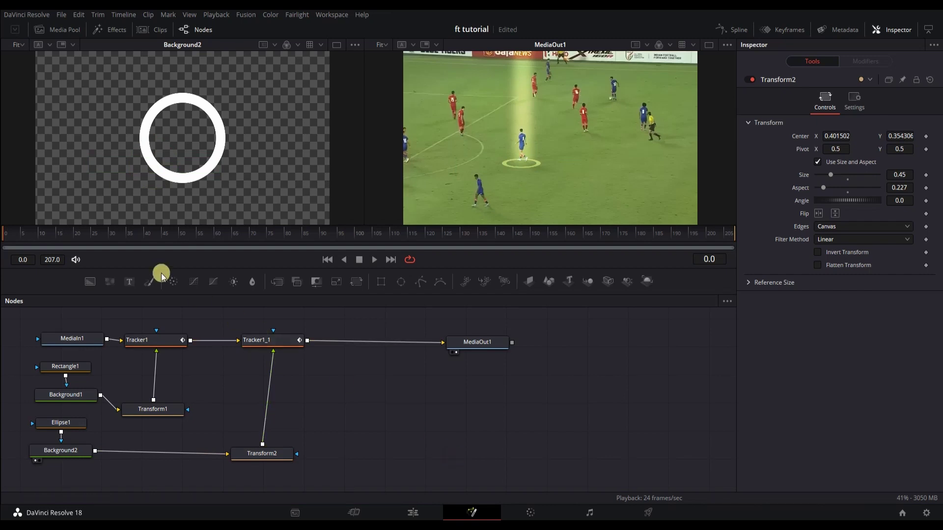
# - Play the clip to check that the ring and beam follow the player, stopping around frame 54
pyautogui.press('space')
pyautogui.press('space')
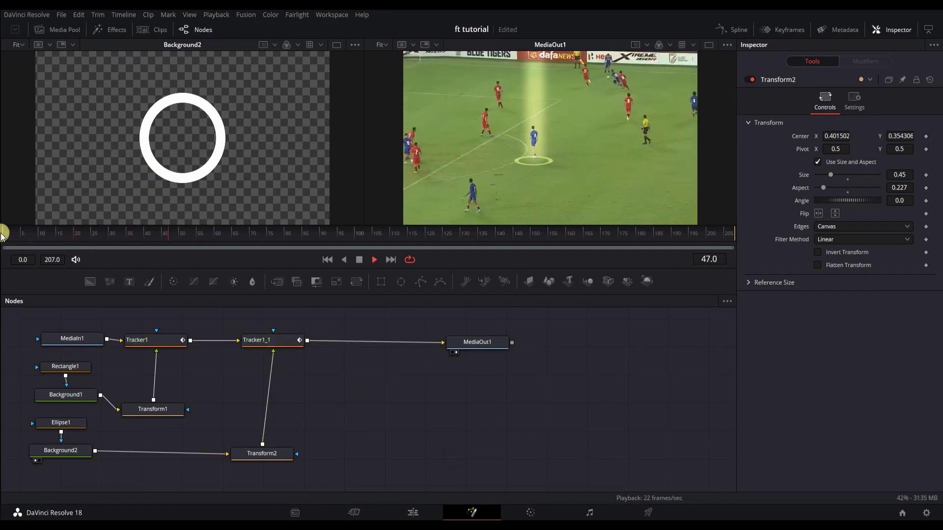
pyautogui.press('space')
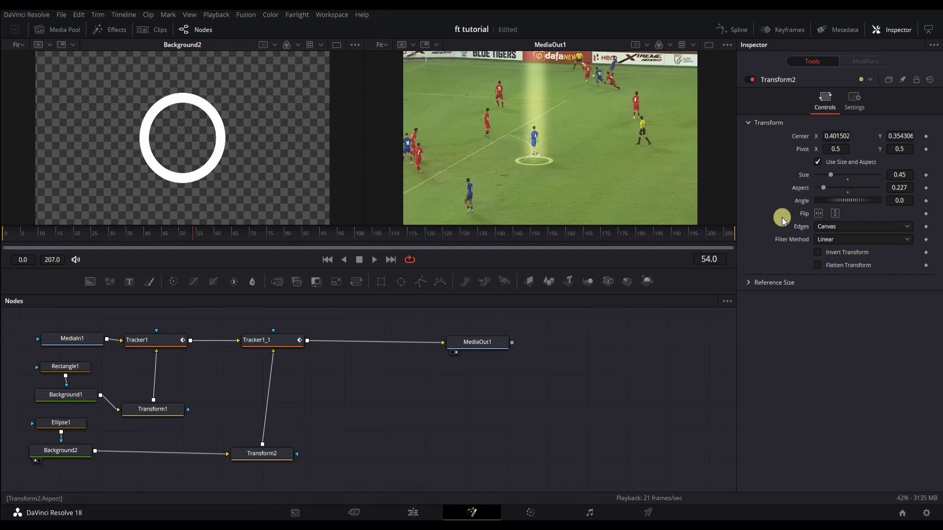
# - Reduce the ring's size in Transform2 to 0.332
pyautogui.click(257, 453)
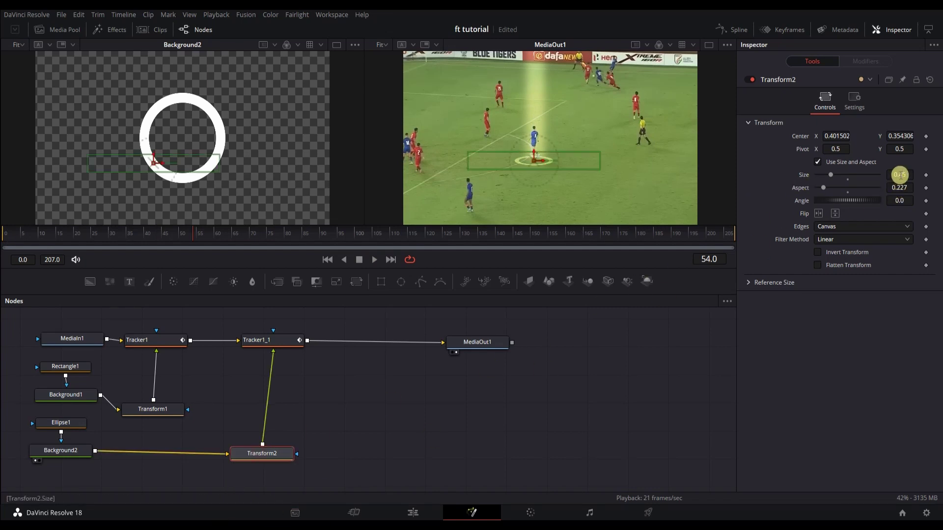
pyautogui.moveTo(899, 174); pyautogui.dragTo(853, 172)
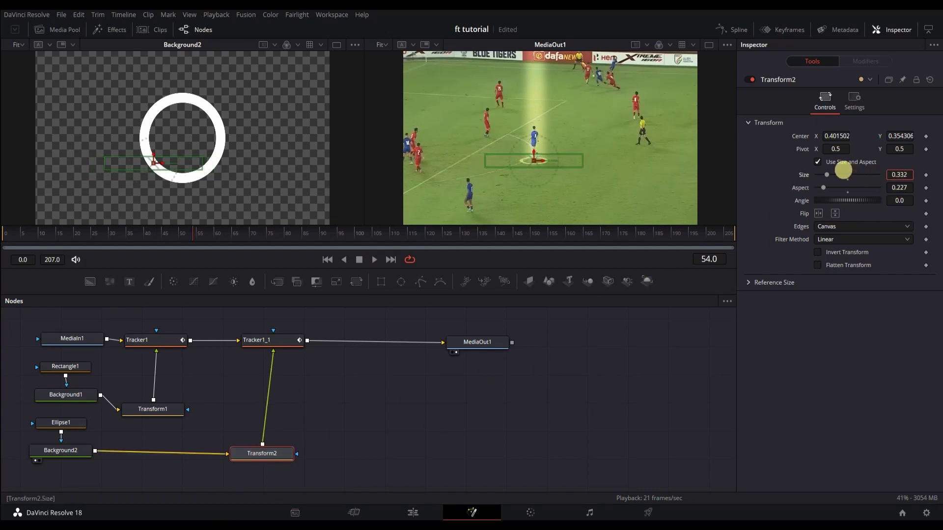
pyautogui.click(902, 174)
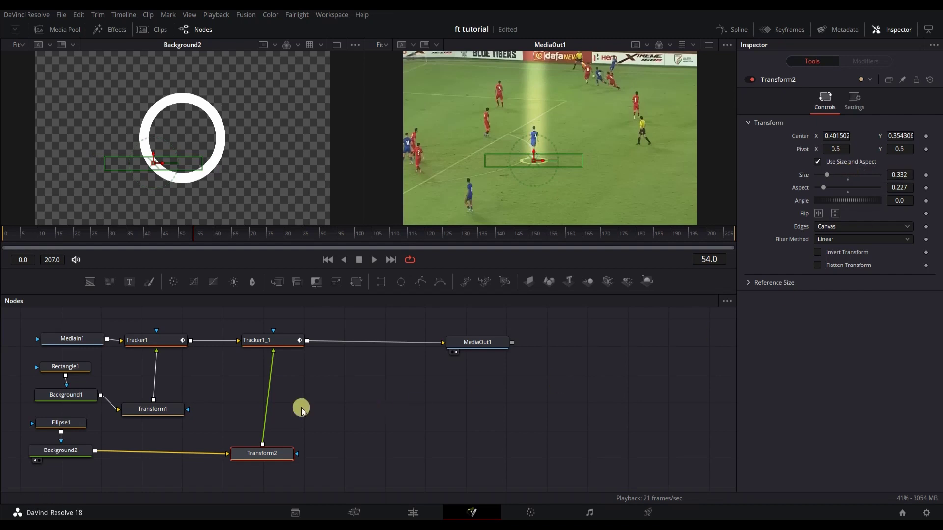
# - Play the clip from the start to check the smaller ring against the player's feet
pyautogui.moveTo(33, 244); pyautogui.dragTo(5, 243)
pyautogui.click(448, 446)
pyautogui.press('space')
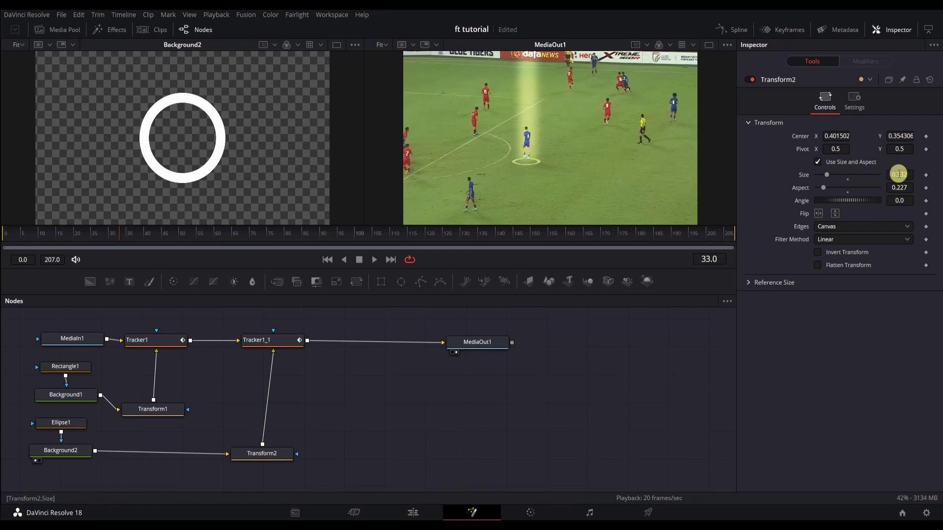
# - Set Transform2's size to 0.334 and center Y to 0.371306, and preview the ring in the clip's second half
pyautogui.moveTo(905, 175); pyautogui.dragTo(902, 175)
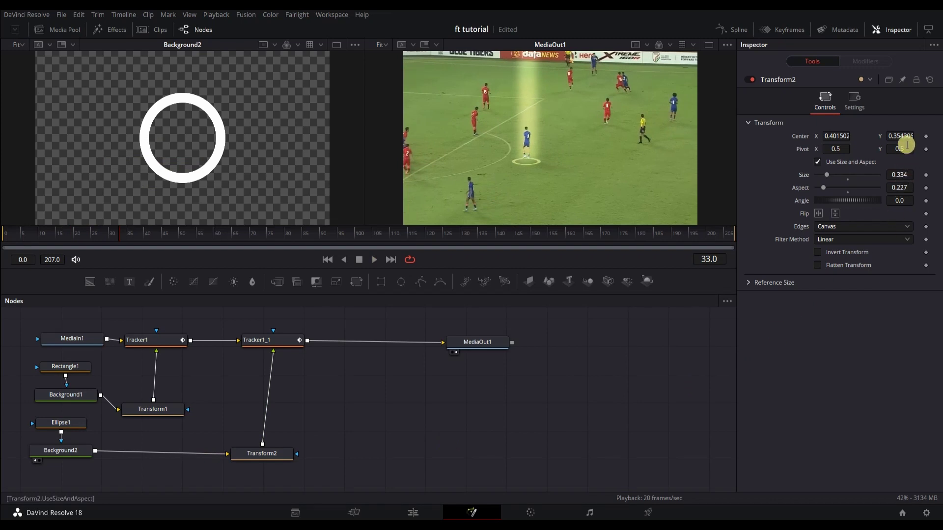
pyautogui.moveTo(908, 138); pyautogui.dragTo(909, 138)
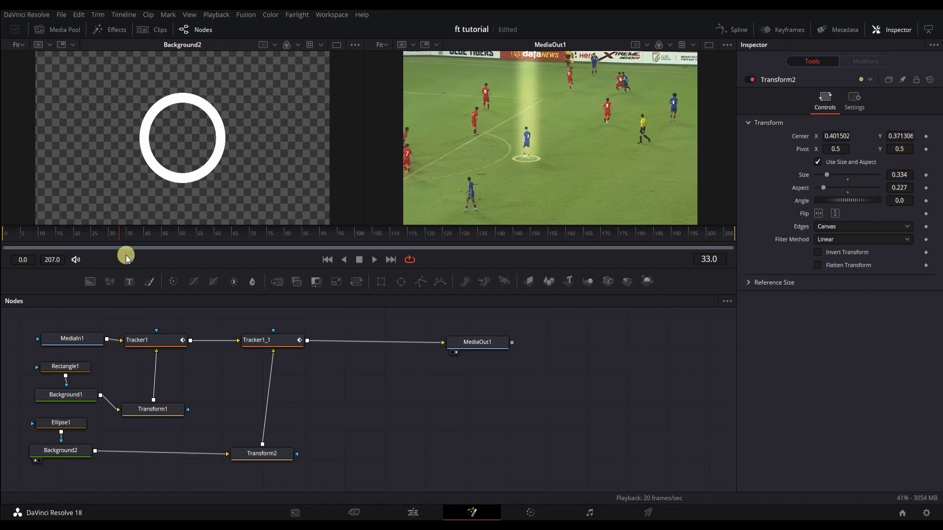
pyautogui.moveTo(127, 235); pyautogui.dragTo(455, 235)
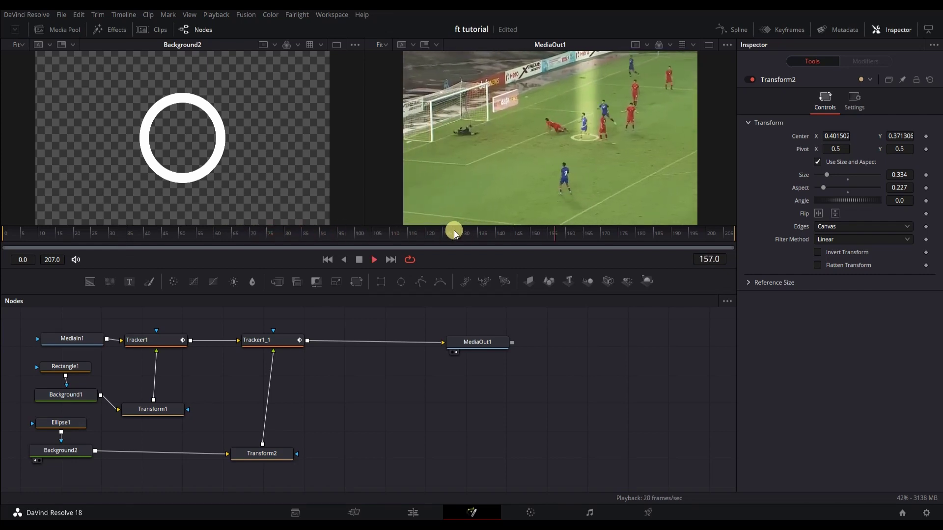